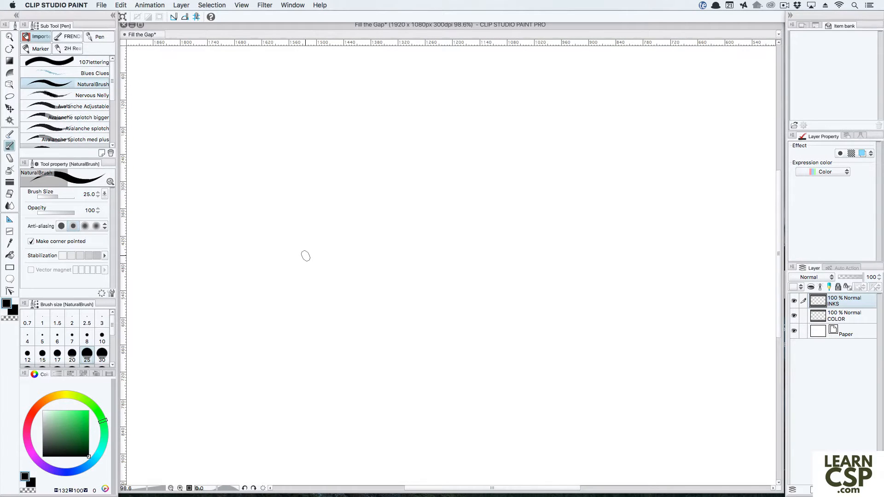
# - Ink a tall round-topped shape in black on the INKS layer, leaving a small gap in its left side
pyautogui.moveTo(219, 197)
pyautogui.mouseDown()
pyautogui.moveTo(215, 178)
pyautogui.moveTo(239, 121)
pyautogui.moveTo(293, 184)
pyautogui.moveTo(292, 256)
pyautogui.moveTo(226, 261)
pyautogui.moveTo(206, 227)
pyautogui.moveTo(203, 193)
pyautogui.mouseUp()
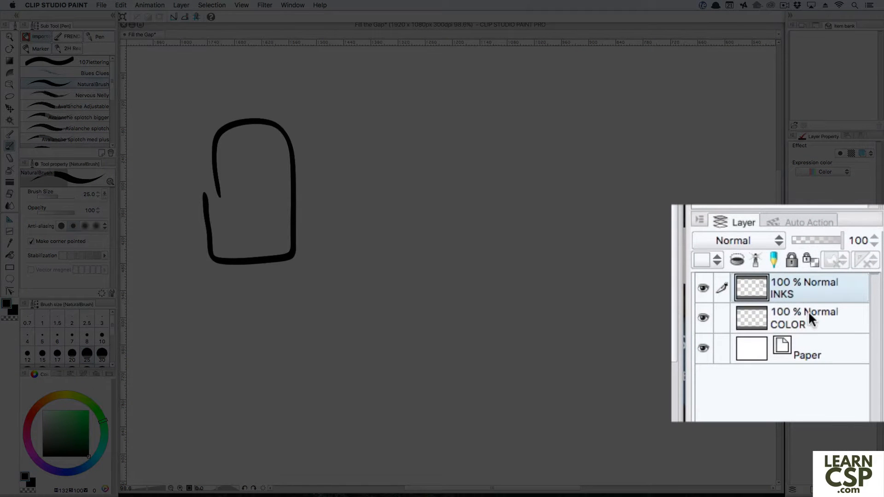
# - Make the COLOR layer active and set the drawing colour to fully saturated bright green
pyautogui.click(844, 316)
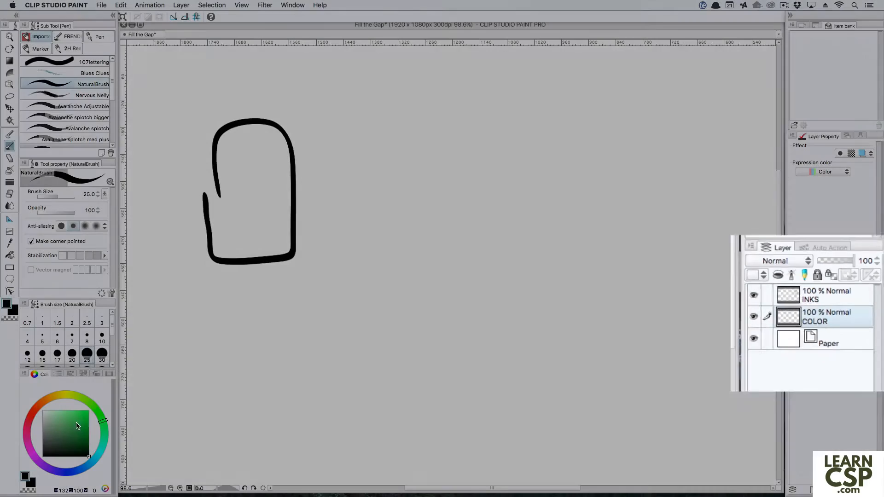
pyautogui.click(88, 411)
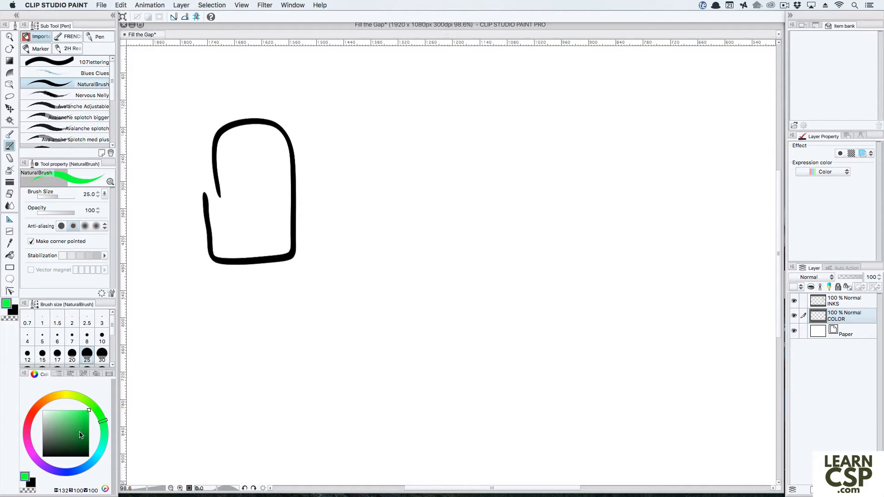
# - Try to fill the open shape with green using the Refer other layers fill, and undo the fill
pyautogui.press('g')
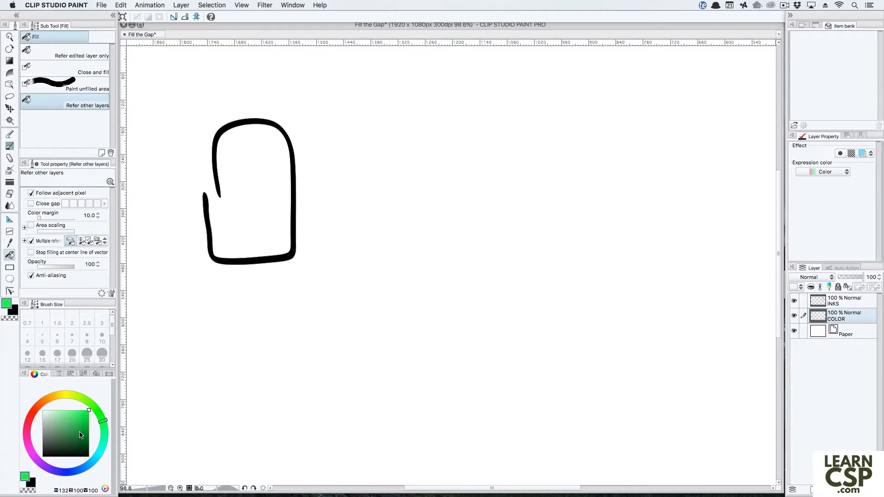
pyautogui.click(252, 199)
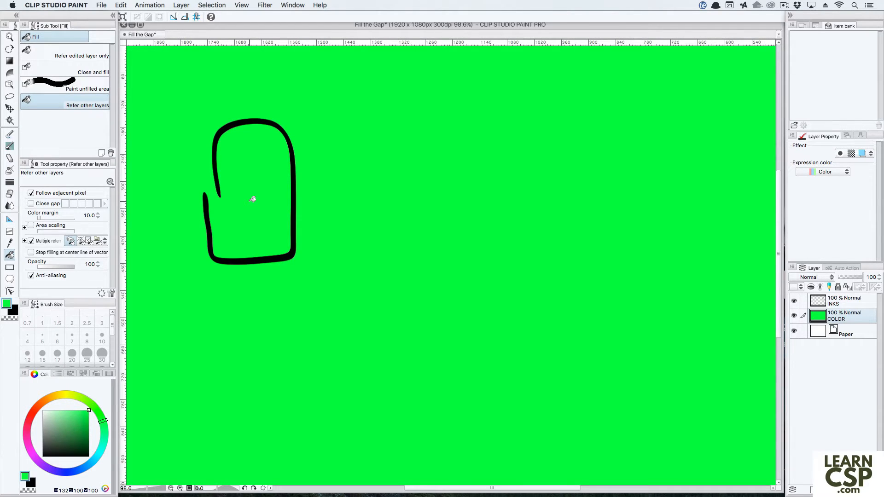
pyautogui.press('super+z')
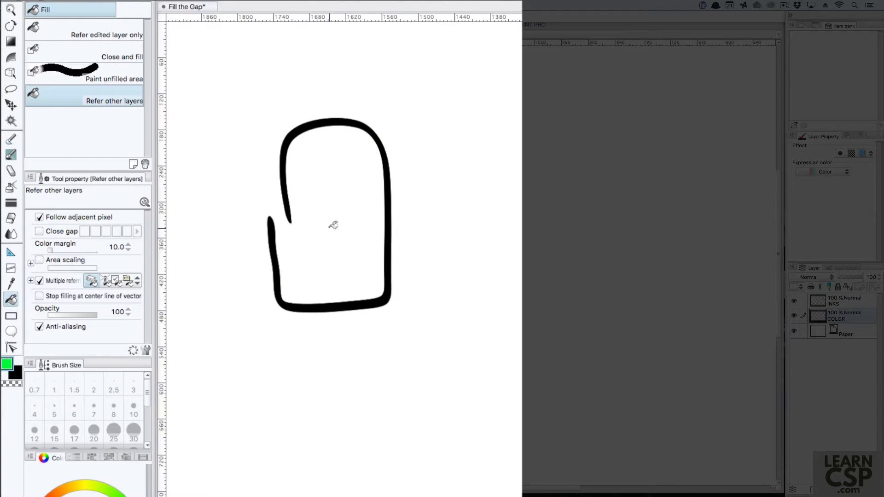
# - Bridge the gap in the outline with a green NaturalBrush stroke and fill the shape with green
pyautogui.press('b')
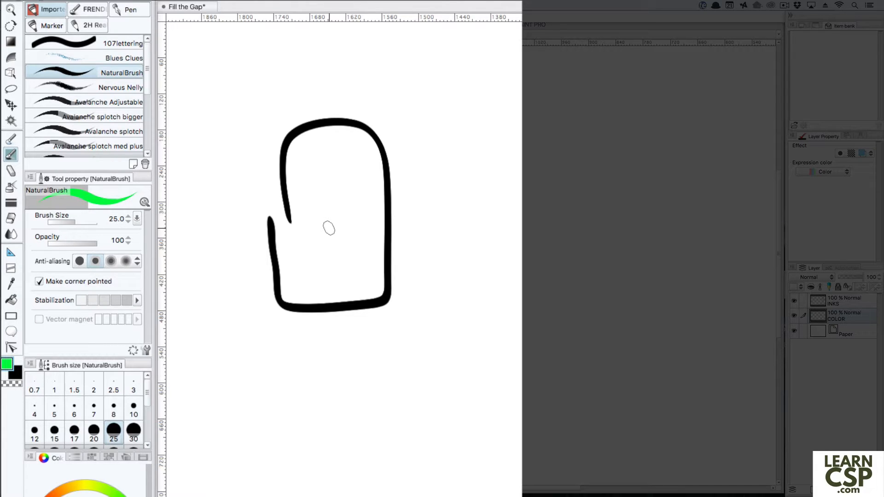
pyautogui.moveTo(274, 223); pyautogui.dragTo(294, 217)
pyautogui.press('g')
pyautogui.click(321, 226)
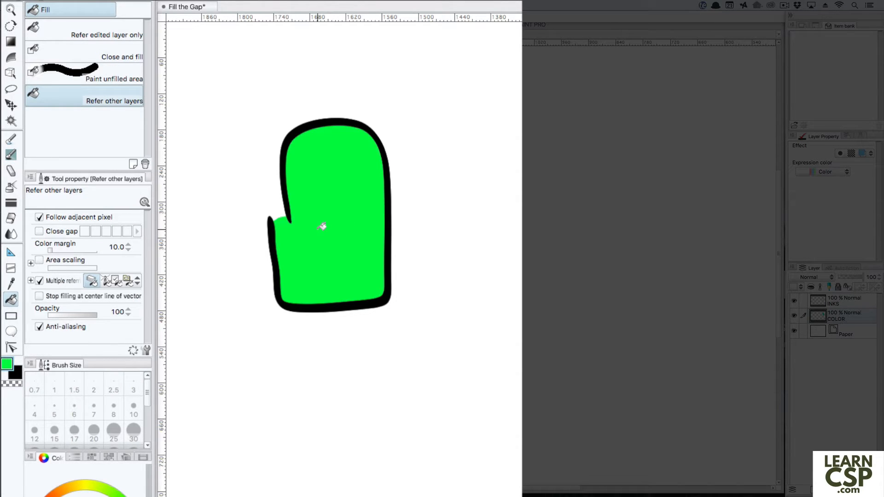
# - Inspect the patched gap up close, and undo both the green fill and the bridging stroke
pyautogui.press('/')
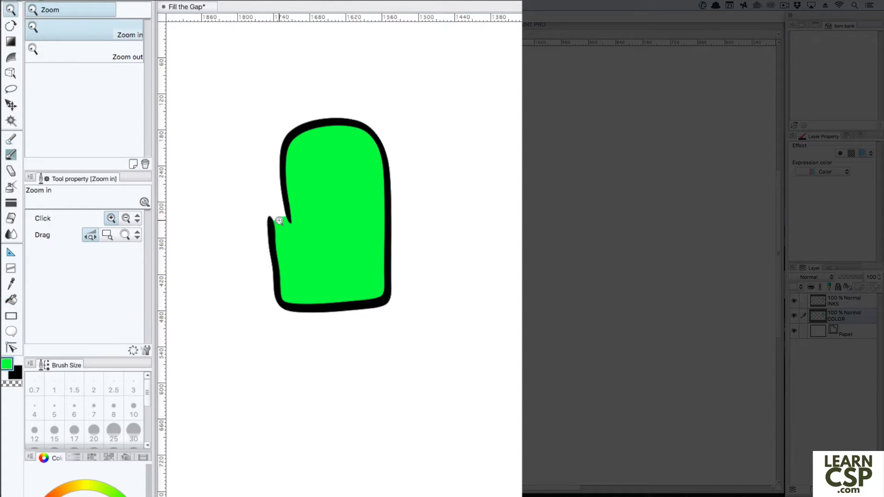
pyautogui.moveTo(285, 217); pyautogui.dragTo(344, 206)
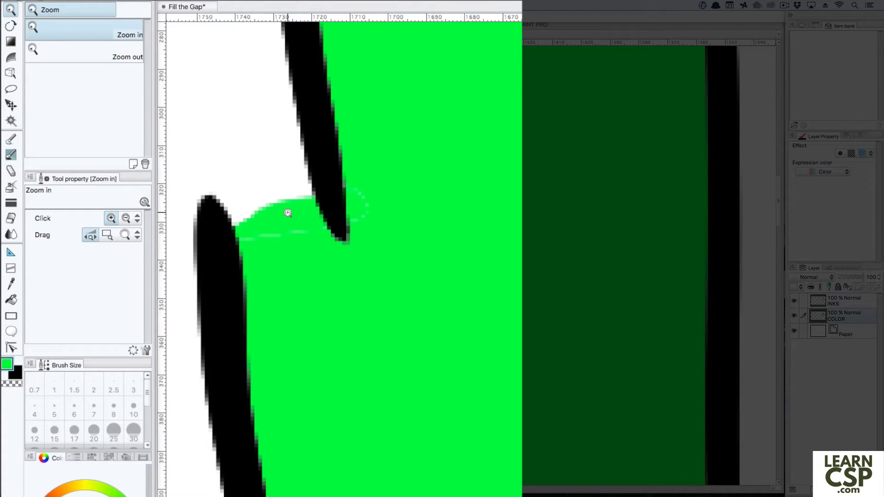
pyautogui.scroll(-3, 318, 315)
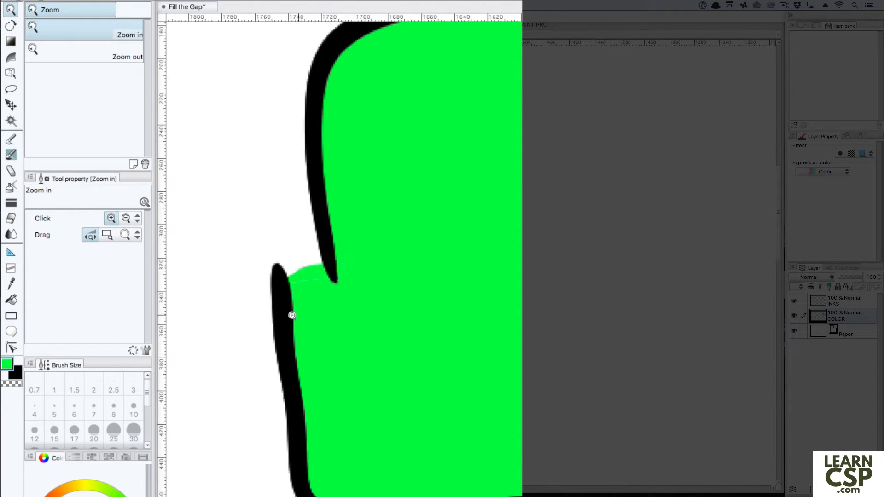
pyautogui.scroll(-3, 292, 315)
pyautogui.moveTo(375, 308); pyautogui.dragTo(311, 287)
pyautogui.hotkey('ctrl', 'z')
pyautogui.hotkey('ctrl', 'z')
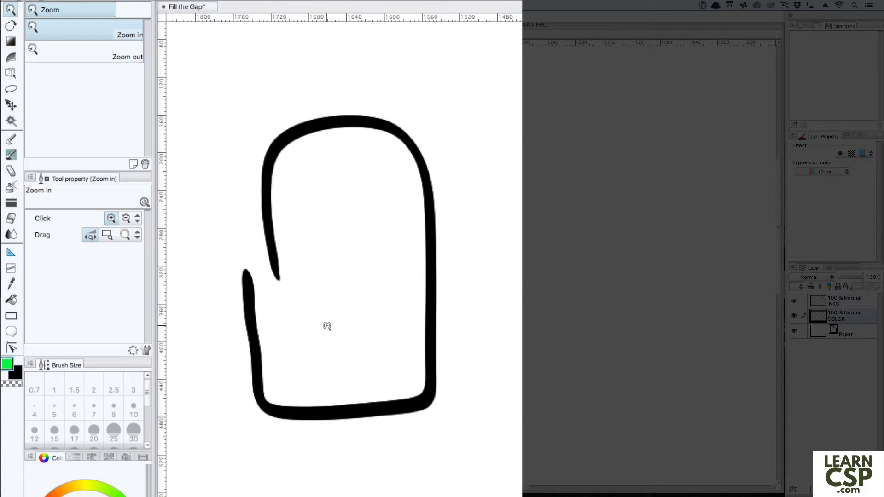
# - Enable Close gap for the Refer other layers fill and set it to the largest gap level
pyautogui.press('g')
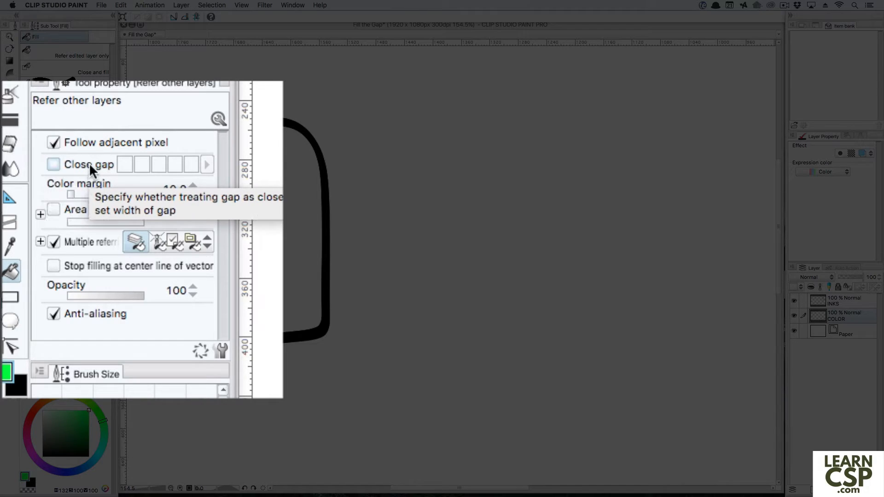
pyautogui.click(54, 163)
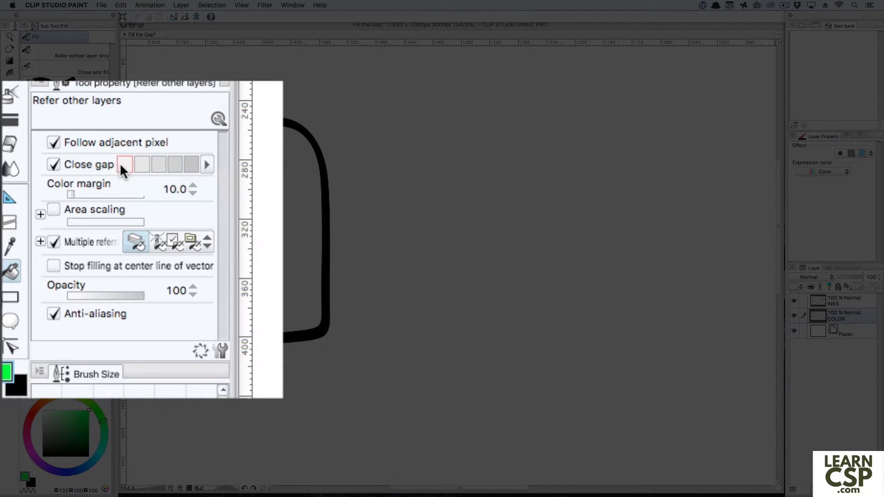
pyautogui.click(192, 164)
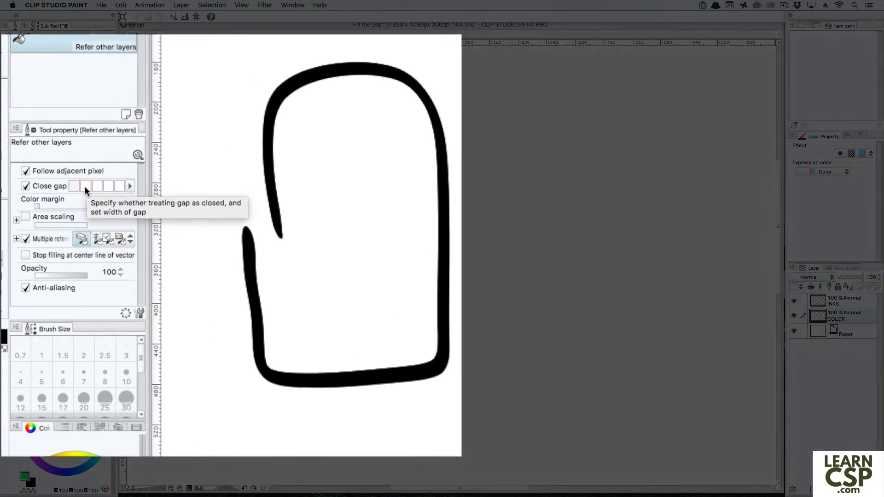
# - Try filling the shape with green with Close gap set to 3.0, and undo the fill
pyautogui.click(109, 185)
pyautogui.click(132, 185)
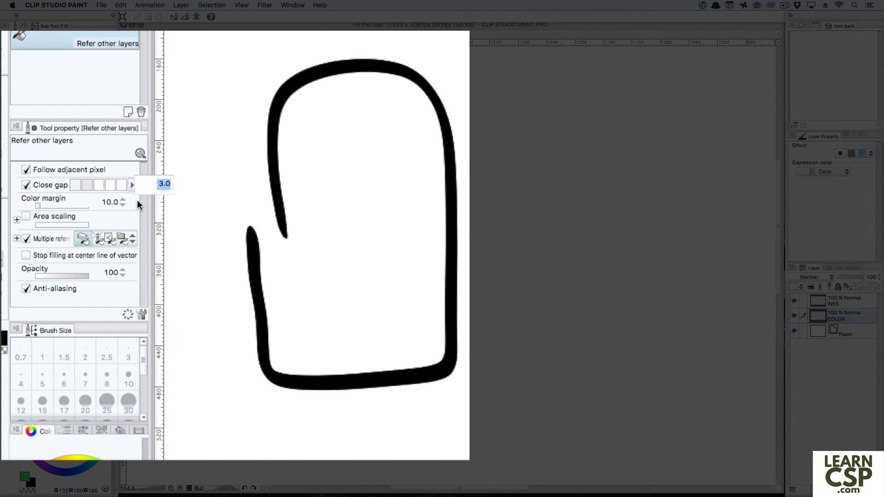
pyautogui.click(354, 190)
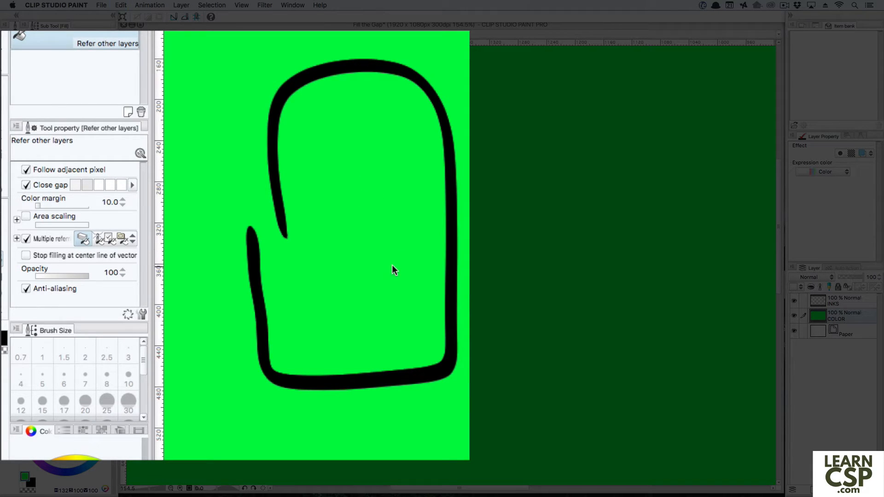
pyautogui.press('super+z')
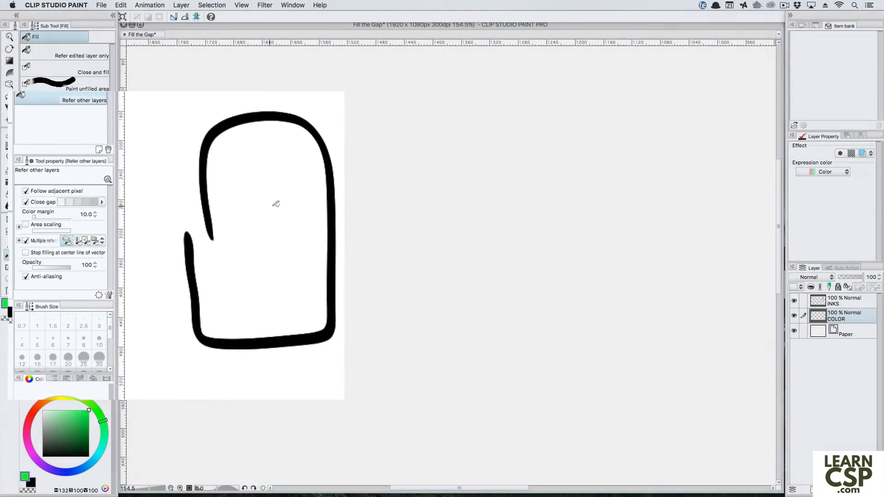
# - Fill the open shape with green on the COLOR layer with Close gap at its largest level
pyautogui.click(357, 189)
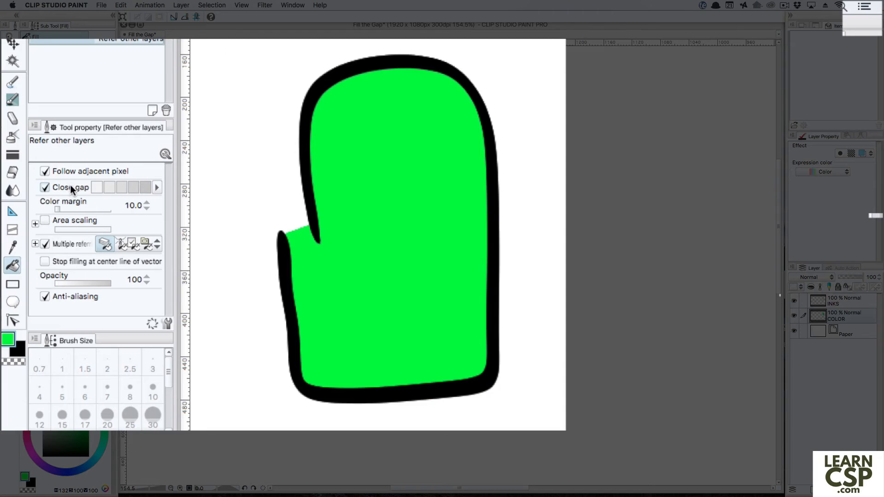
pyautogui.rightClick(74, 185)
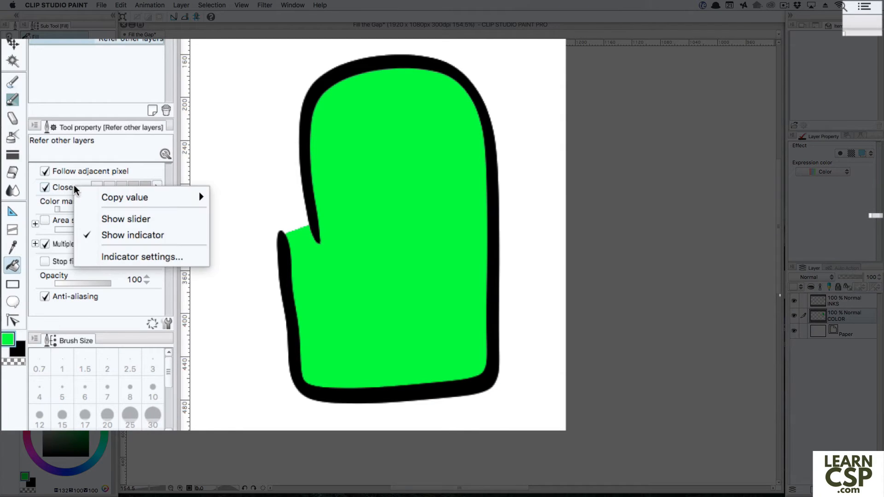
pyautogui.click(140, 257)
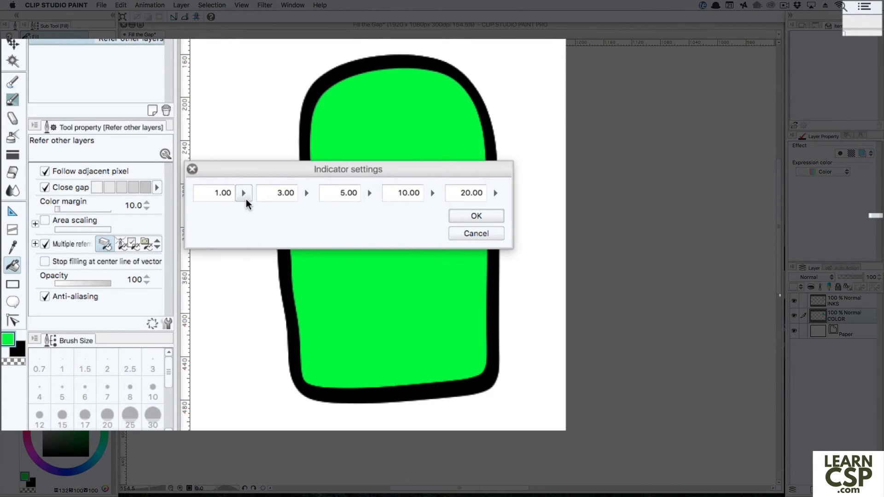
pyautogui.doubleClick(216, 193)
pyautogui.click(280, 200)
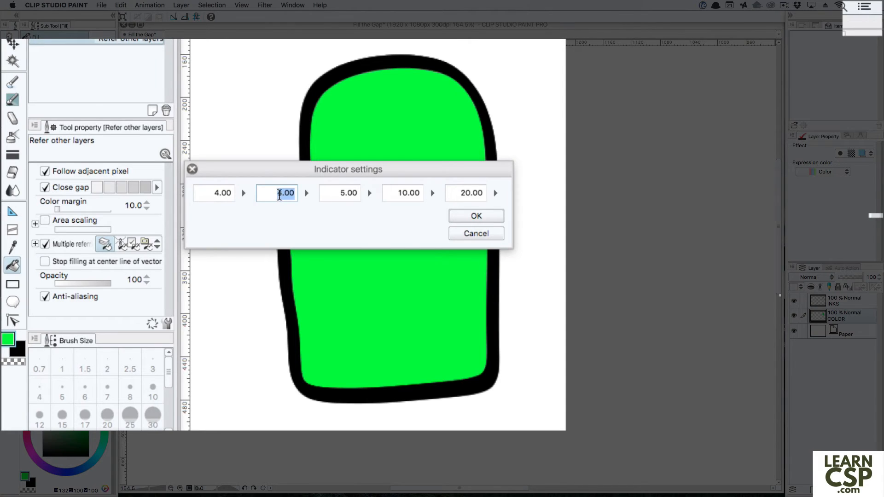
pyautogui.moveTo(276, 194); pyautogui.dragTo(282, 201)
pyautogui.moveTo(219, 194); pyautogui.dragTo(212, 194)
pyautogui.write('1')
pyautogui.moveTo(276, 193); pyautogui.dragTo(283, 193)
pyautogui.write('3')
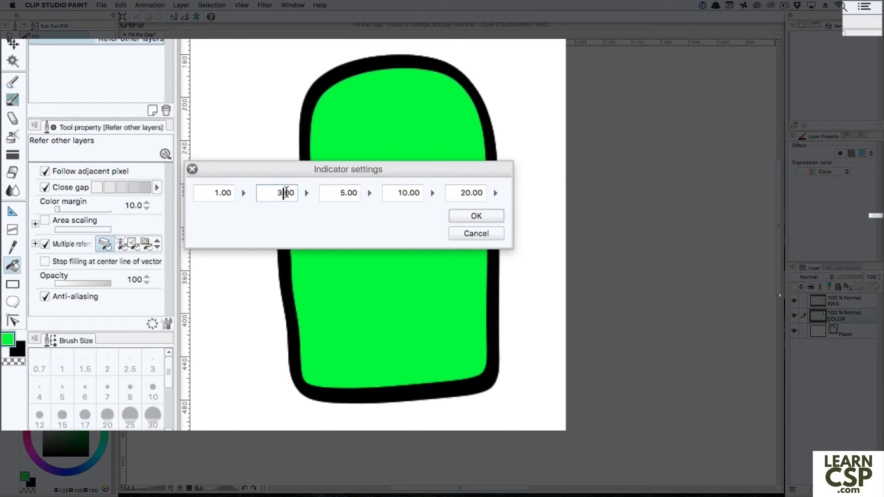
pyautogui.click(483, 235)
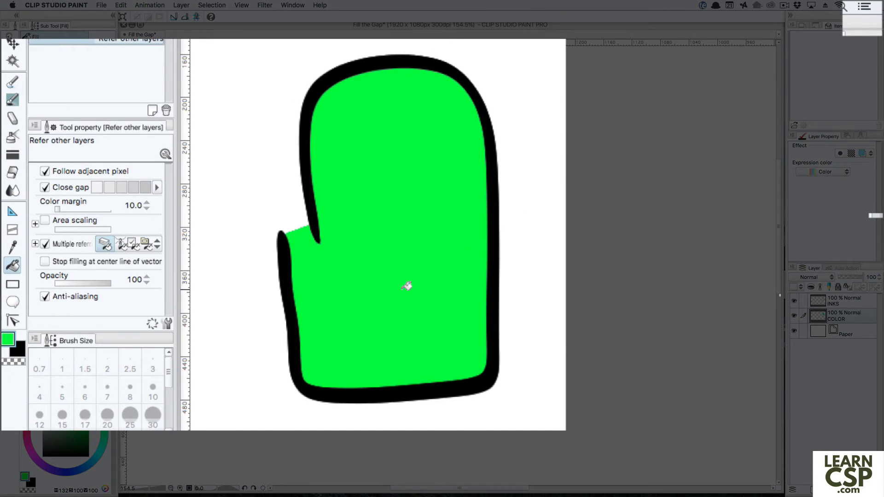
# - Display the Close gap setting as a slider, raise its value to 50.0, and lower it again
pyautogui.rightClick(71, 185)
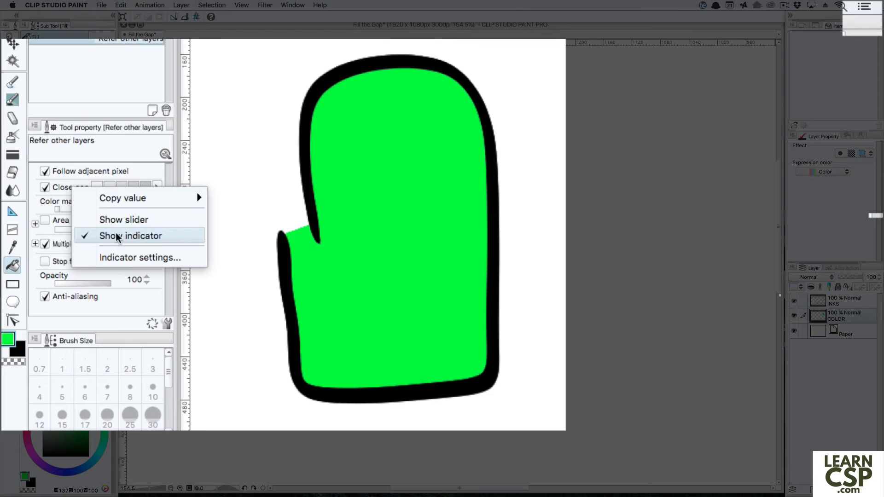
pyautogui.click(145, 219)
pyautogui.moveTo(101, 192)
pyautogui.mouseDown()
pyautogui.moveTo(51, 192)
pyautogui.moveTo(117, 190)
pyautogui.mouseUp()
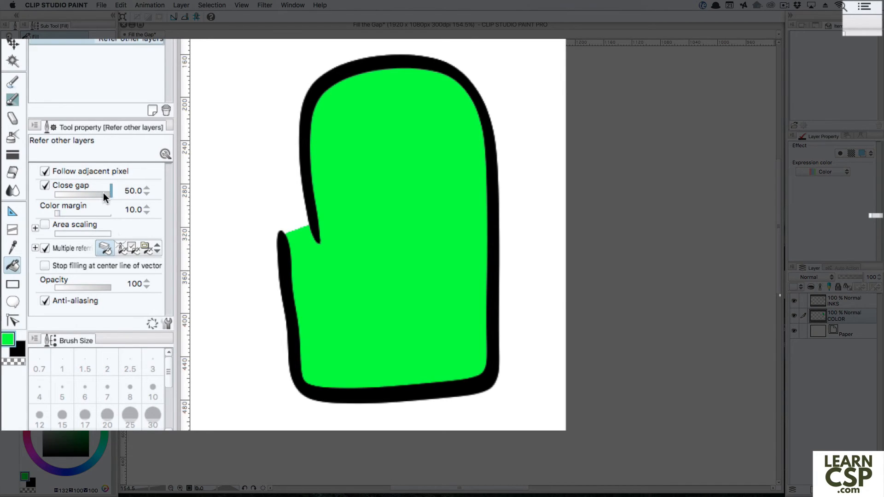
pyautogui.moveTo(103, 192); pyautogui.dragTo(82, 195)
# - Switch the Close gap setting back to the indicator display
pyautogui.rightClick(107, 187)
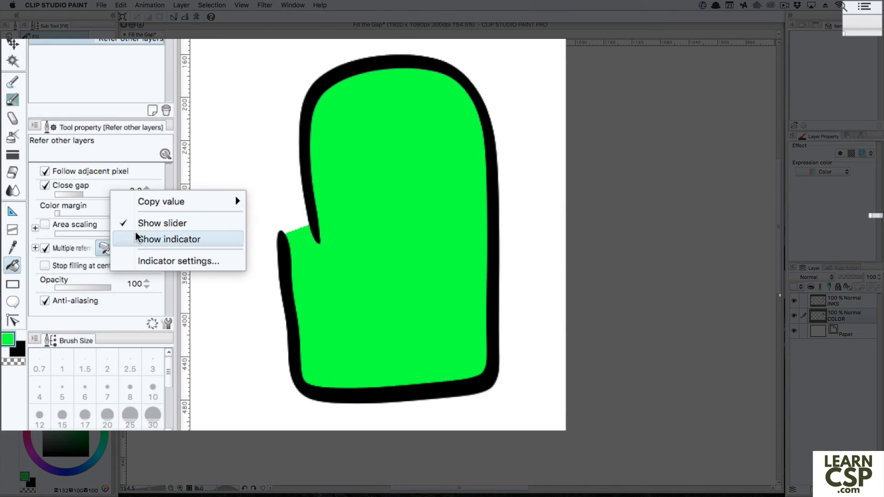
pyautogui.click(167, 239)
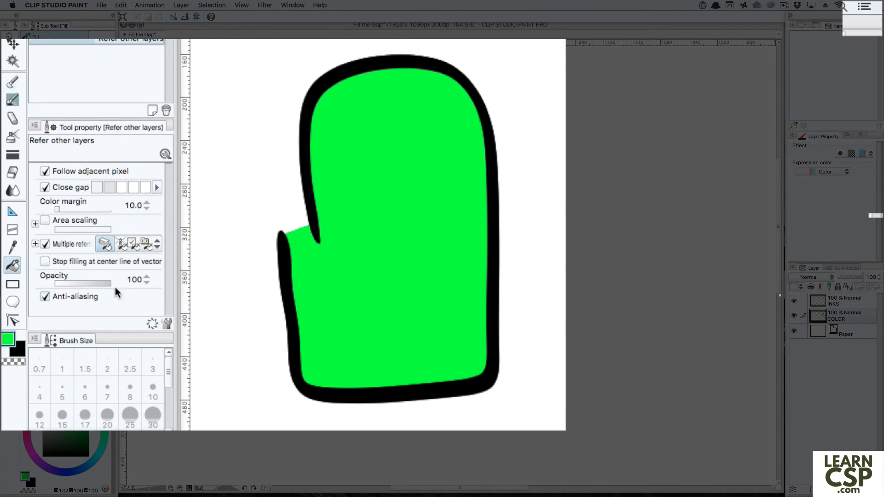
# - Set the fifth Close gap indicator value to 50 in the indicator settings
pyautogui.rightClick(104, 191)
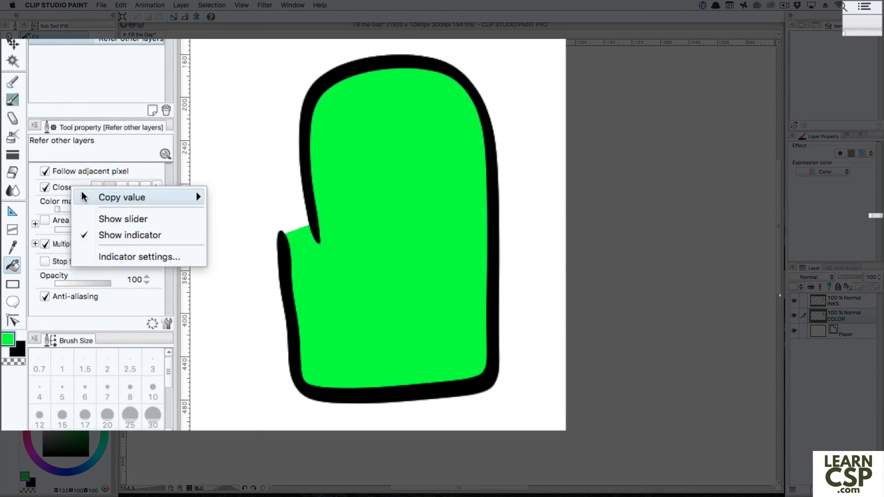
pyautogui.click(131, 257)
pyautogui.moveTo(461, 195); pyautogui.dragTo(450, 195)
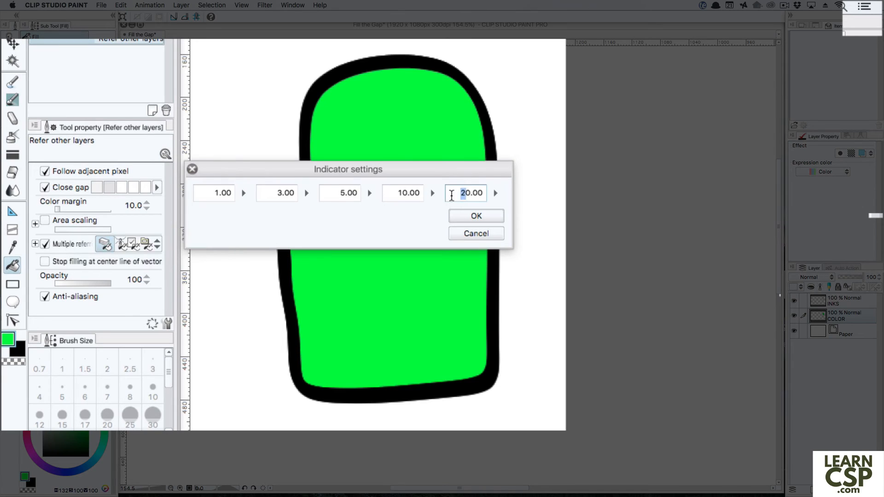
pyautogui.write('5')
pyautogui.click(476, 216)
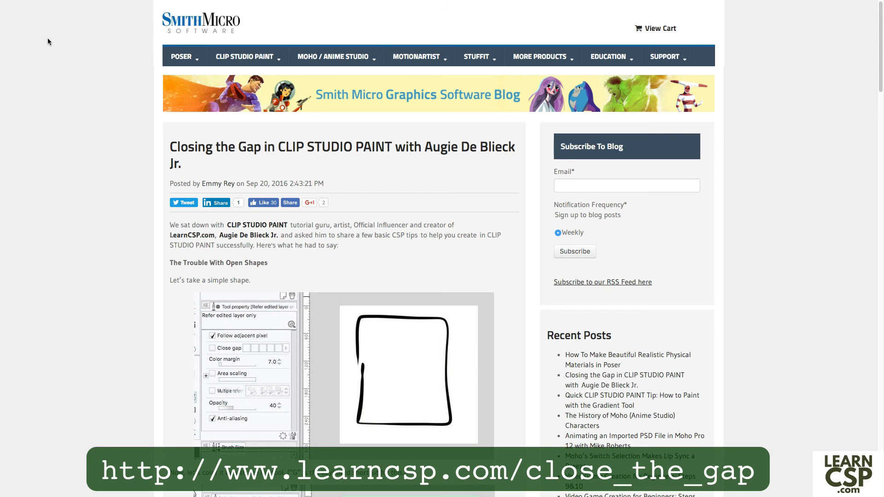
# - Switch to the web browser and skim the Smith Micro blog article on closing the gap in CLIP STUDIO PAINT
pyautogui.scroll(-4, 48, 42)
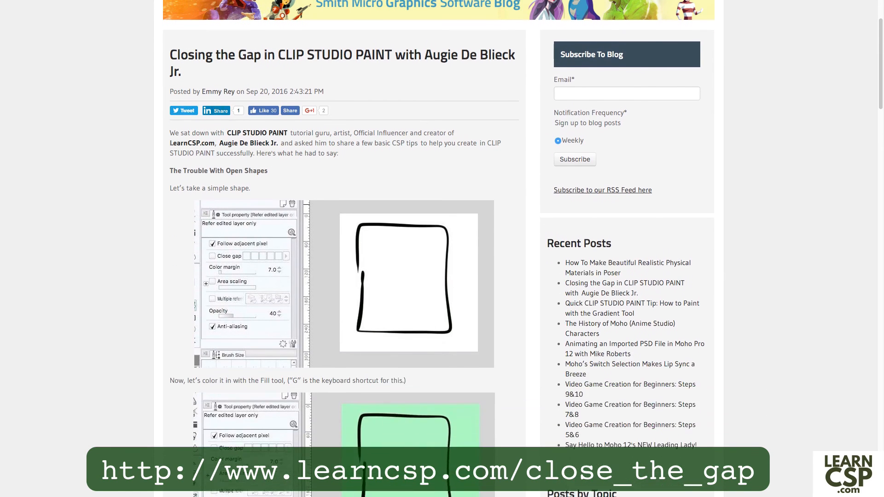
pyautogui.scroll(-10, 345, 248)
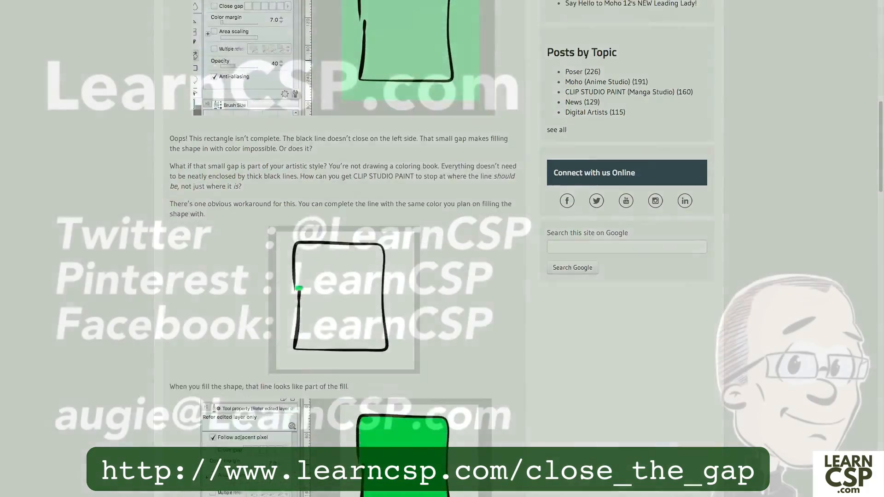
pyautogui.scroll(-10, 345, 248)
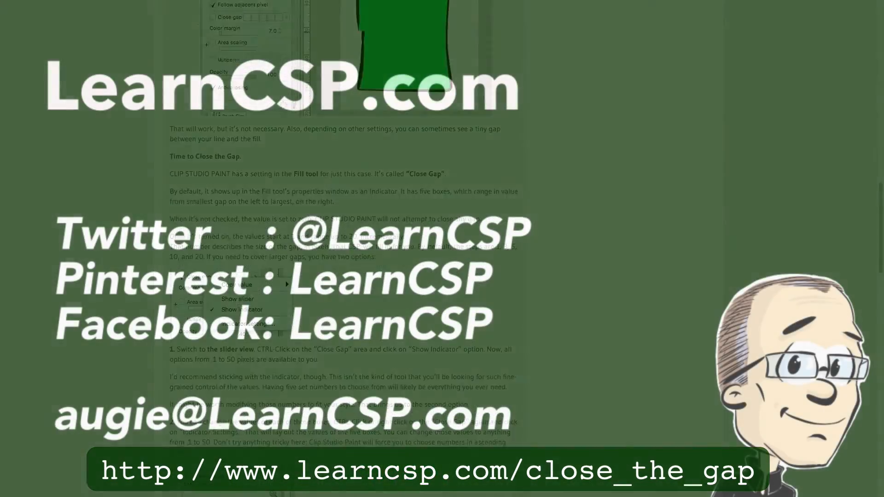